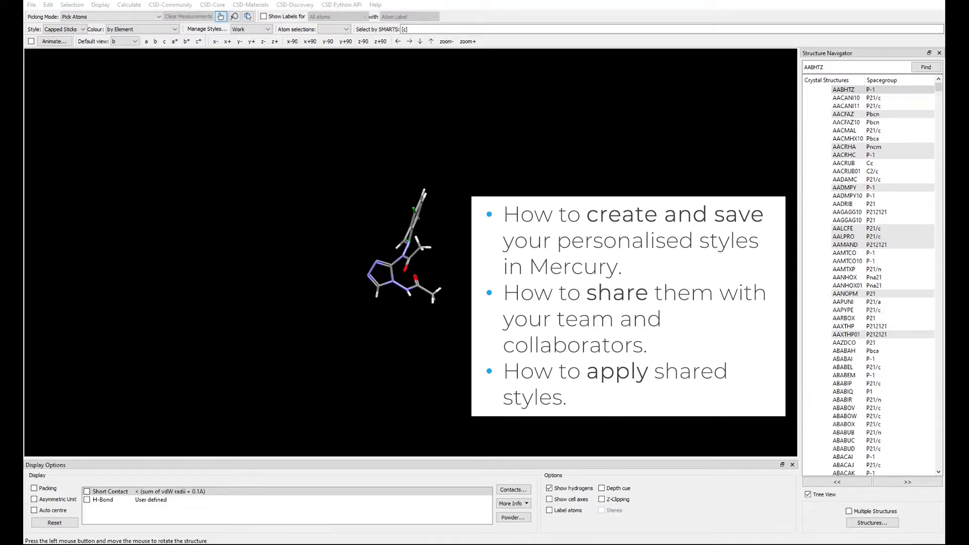
Load the ABIJIG structure by its refcode and rotate it for a clearer view.
{"action": "left_click", "coordinate": [555, 226]}
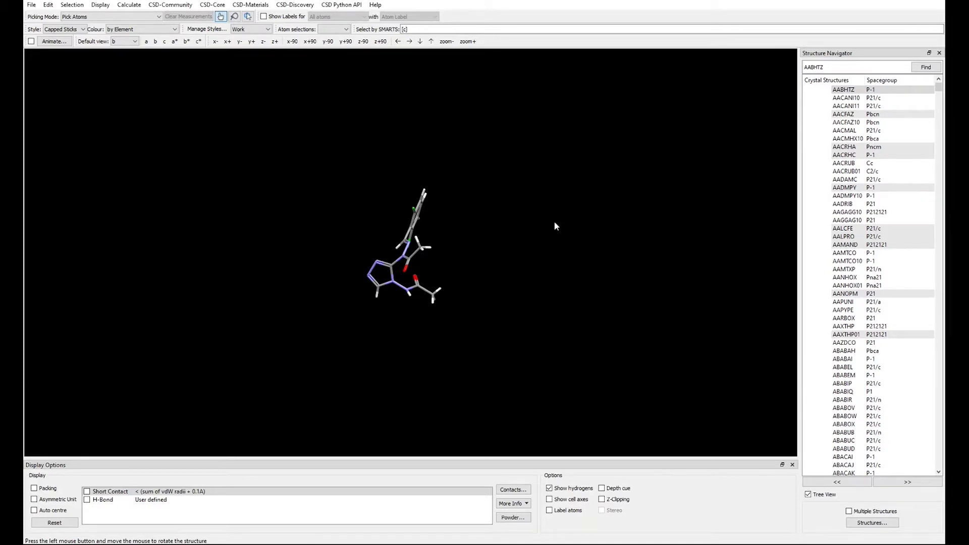
{"action": "double_click", "coordinate": [836, 65]}
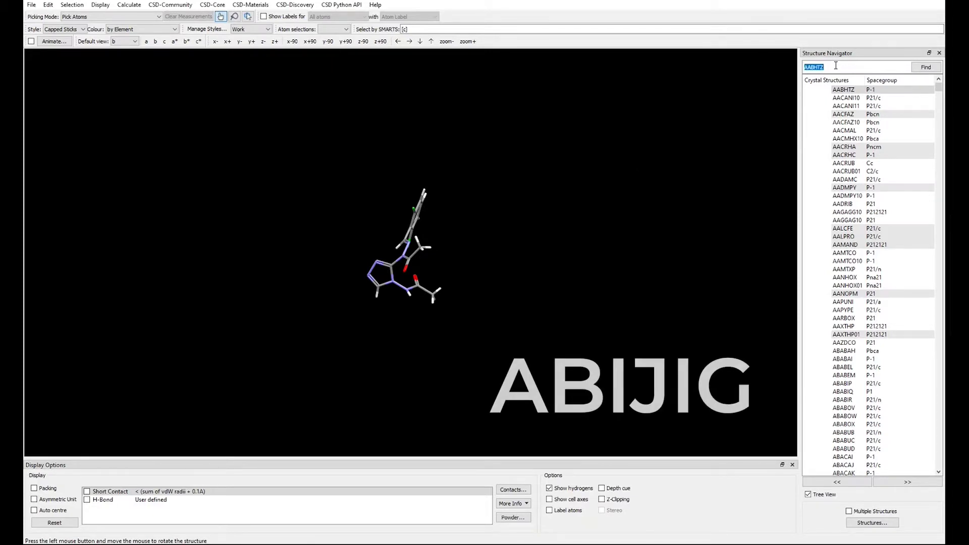
{"action": "type", "text": "ABI"}
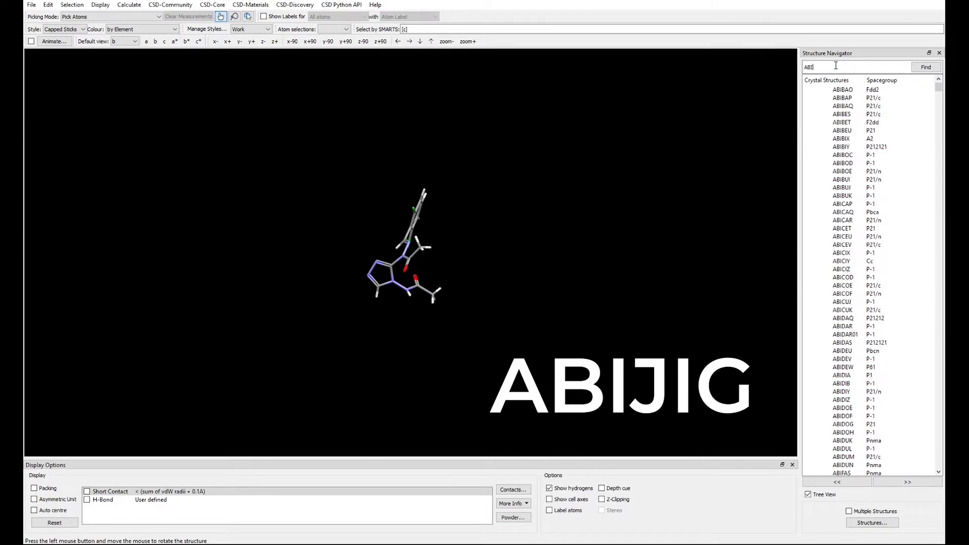
{"action": "type", "text": "JIG"}
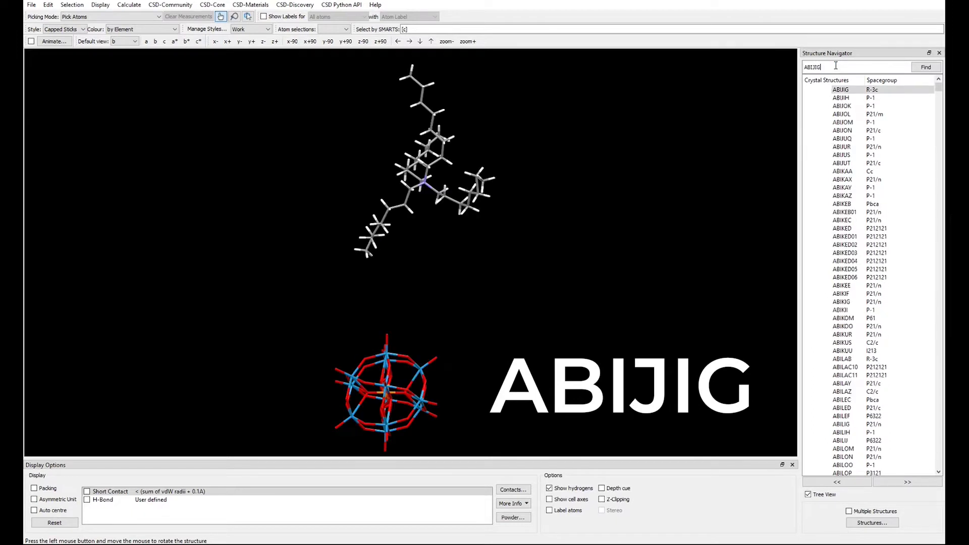
{"action": "left_click_drag", "start_coordinate": [750, 116], "coordinate": [622, 211]}
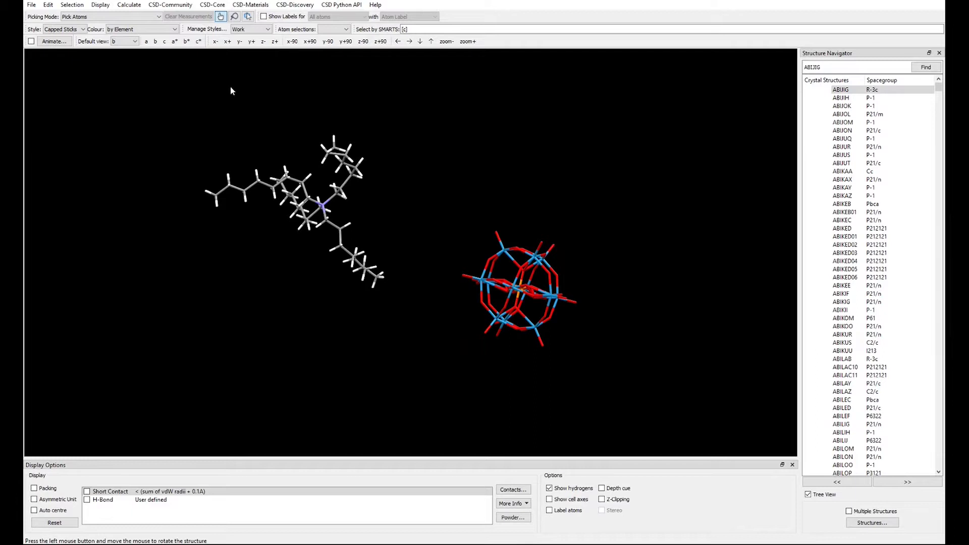
Try Wireframe and Spacefill, settle on Ball and Stick, then check the Styles menu.
{"action": "left_click", "coordinate": [118, 28]}
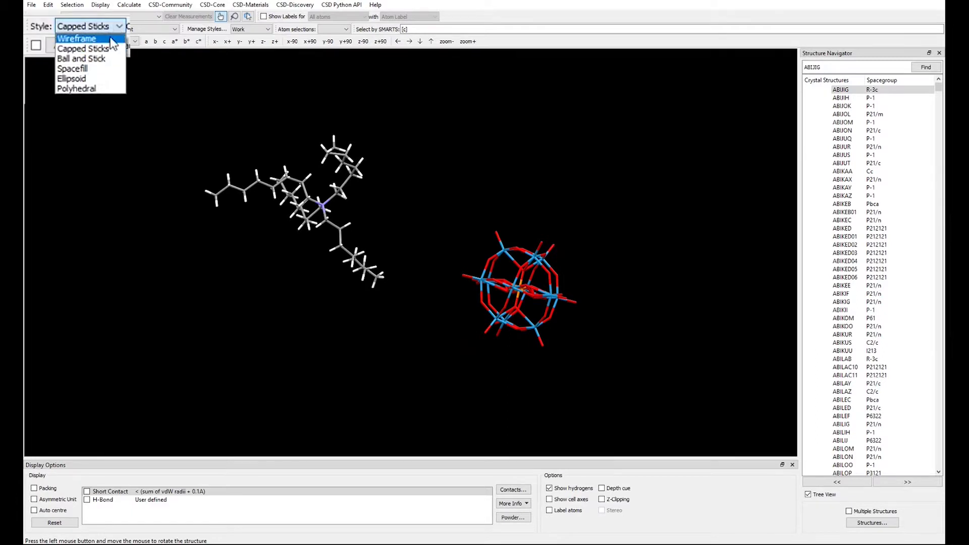
{"action": "left_click", "coordinate": [109, 39]}
{"action": "left_click", "coordinate": [110, 28]}
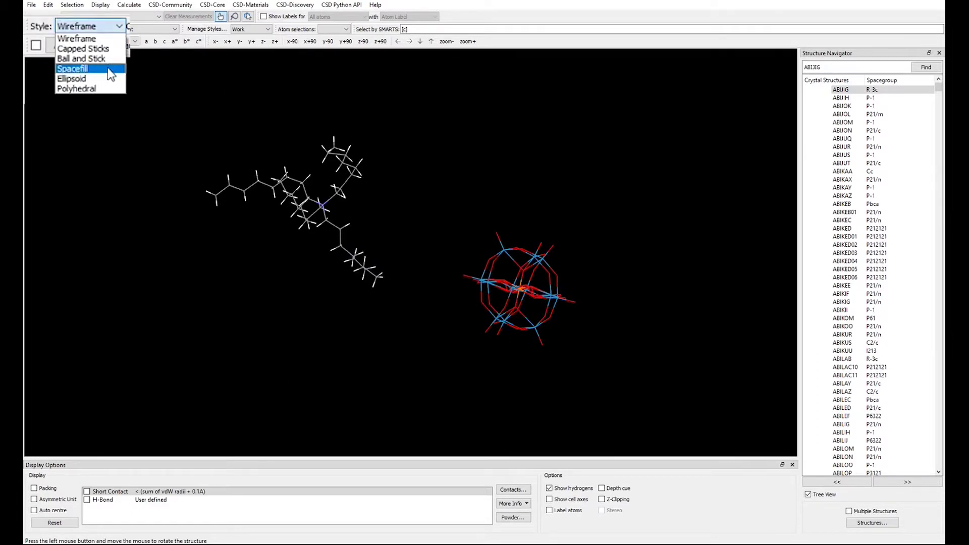
{"action": "left_click", "coordinate": [107, 69]}
{"action": "left_click", "coordinate": [118, 26]}
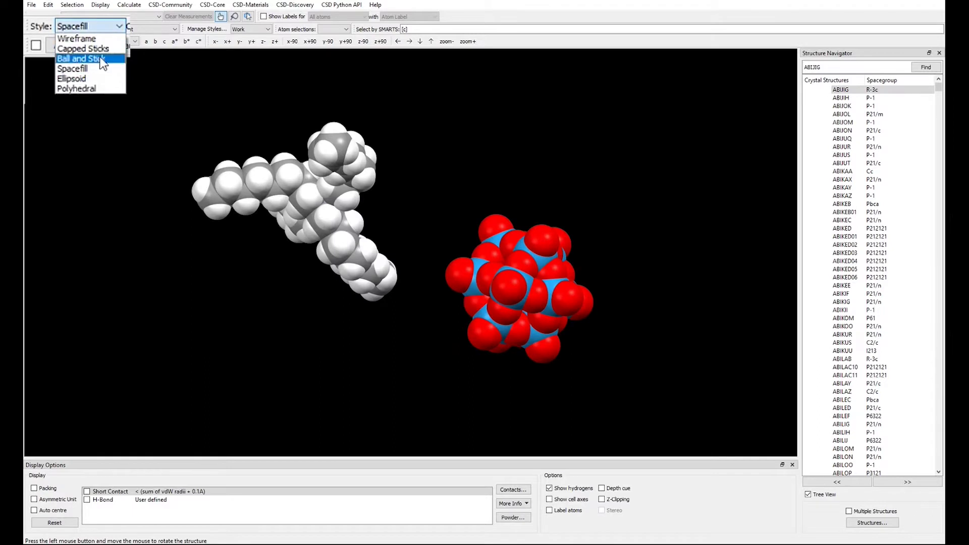
{"action": "left_click", "coordinate": [101, 59]}
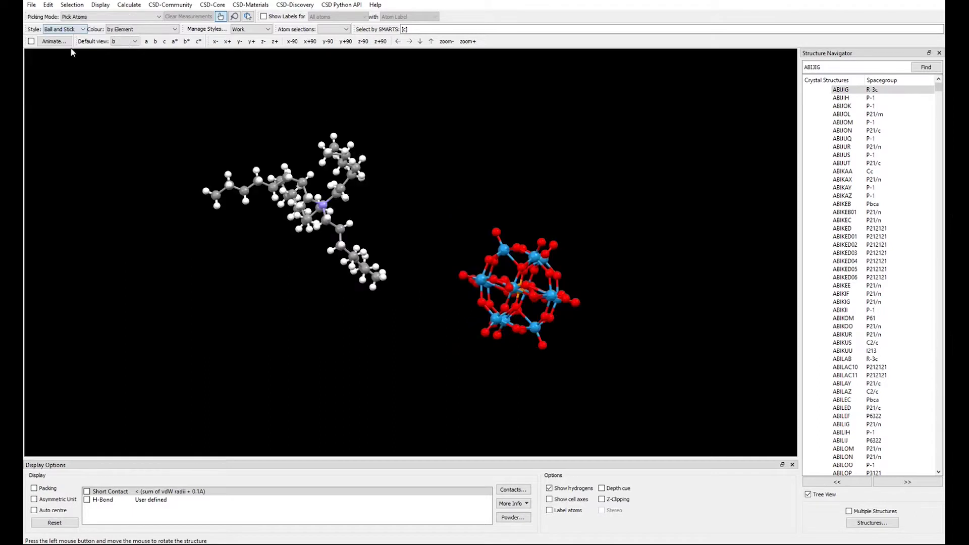
{"action": "left_click", "coordinate": [101, 5]}
{"action": "mouse_move", "coordinate": [116, 20]}
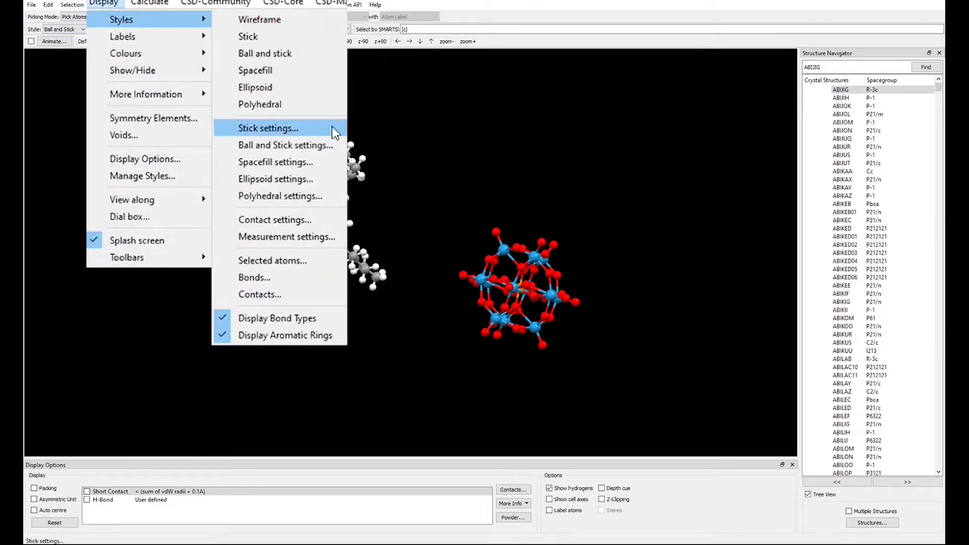
{"action": "left_click", "coordinate": [193, 92]}
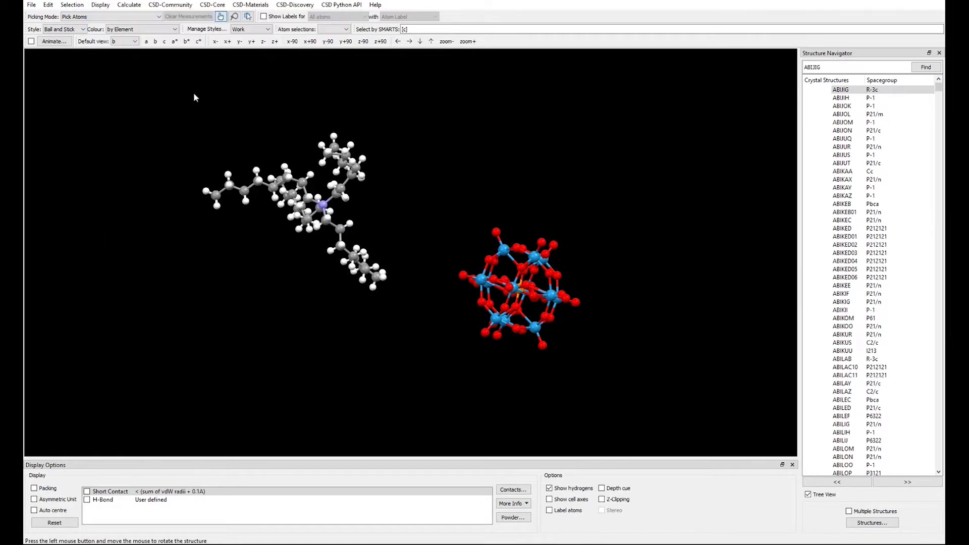
Keep colouring by element and change the central nitrogen's element colour to blue.
{"action": "left_click", "coordinate": [146, 31]}
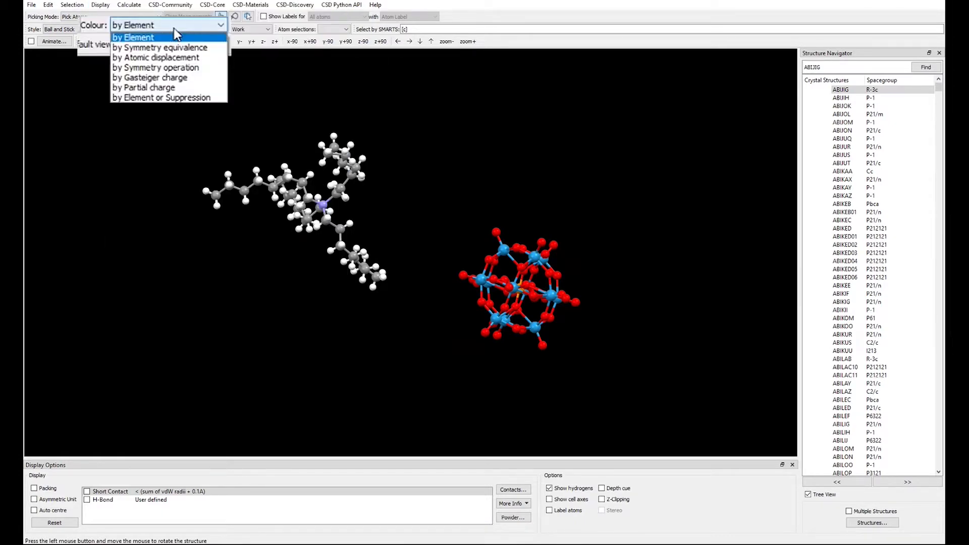
{"action": "left_click", "coordinate": [182, 45]}
{"action": "right_click", "coordinate": [402, 96]}
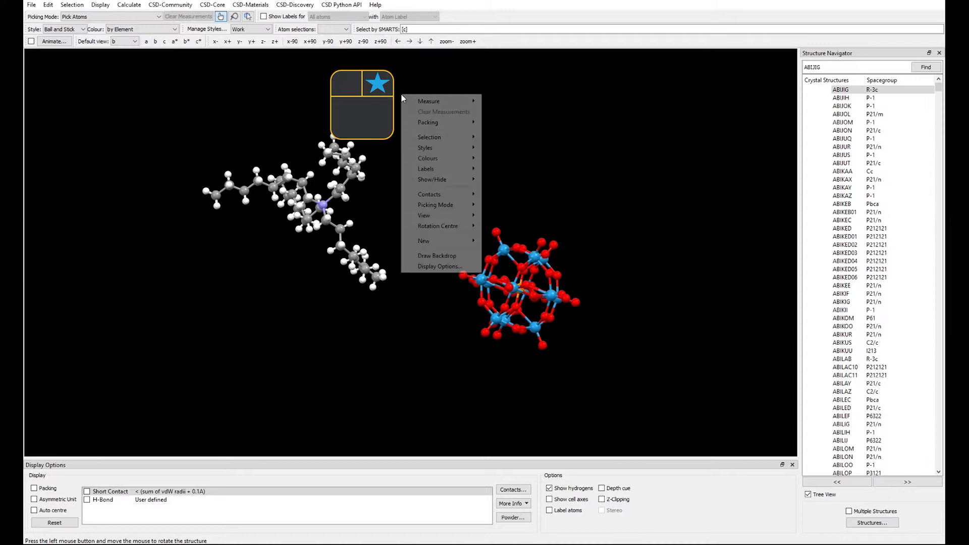
{"action": "mouse_move", "coordinate": [454, 158]}
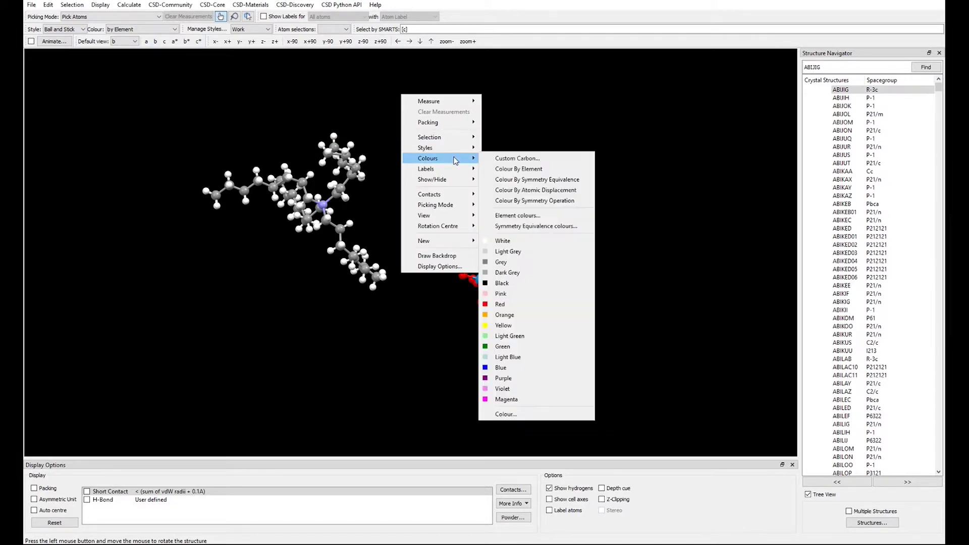
{"action": "left_click", "coordinate": [580, 181]}
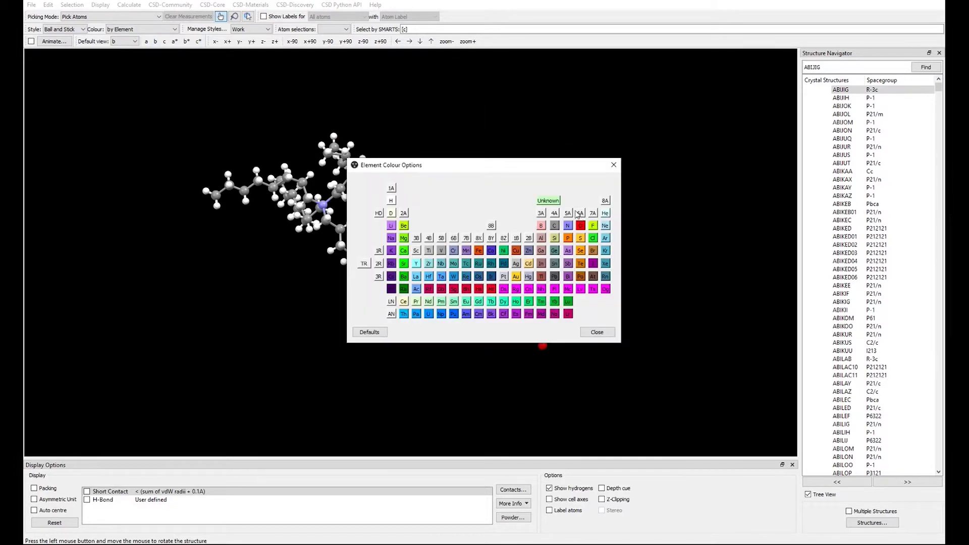
{"action": "left_click", "coordinate": [565, 227]}
{"action": "left_click", "coordinate": [370, 207]}
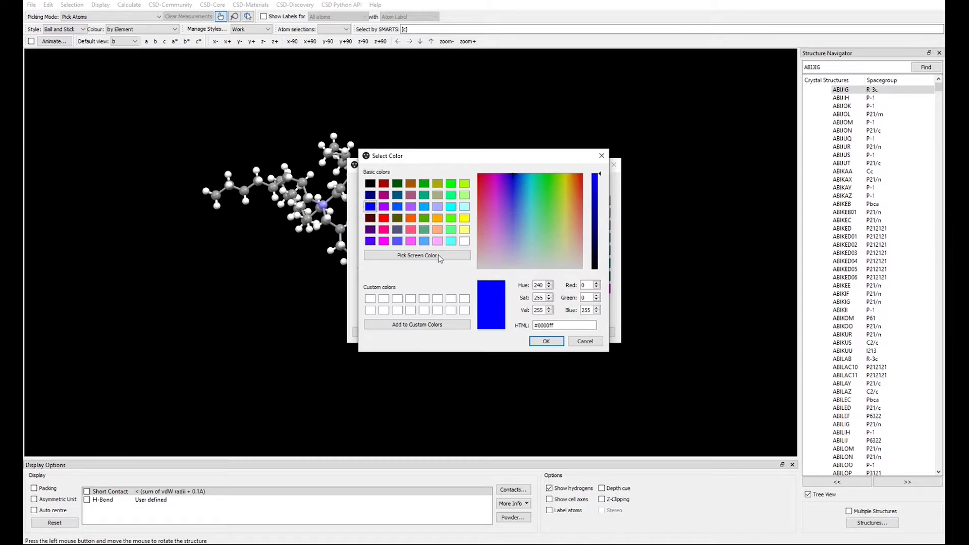
{"action": "left_click", "coordinate": [546, 342]}
{"action": "left_click", "coordinate": [595, 332]}
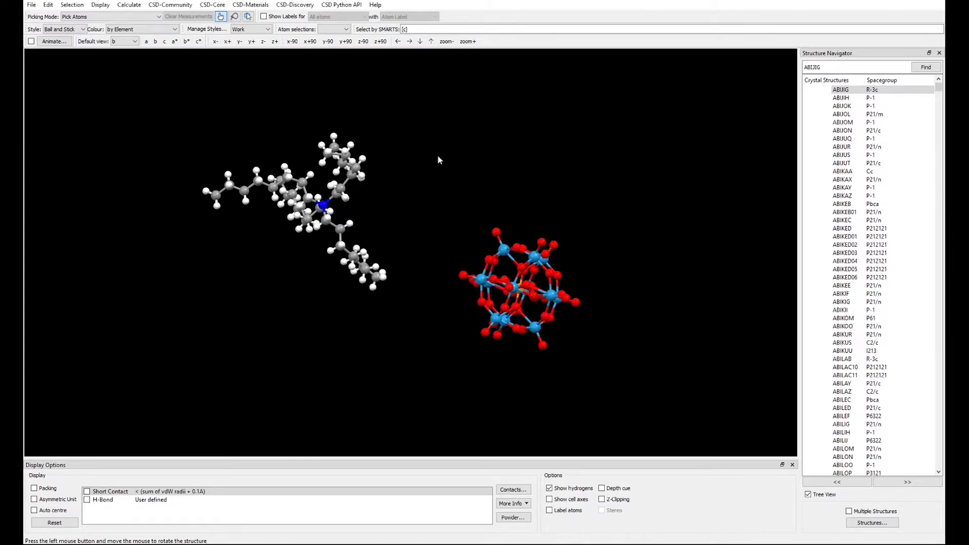
Set the viewer background to white in Display Options.
{"action": "right_click", "coordinate": [428, 144]}
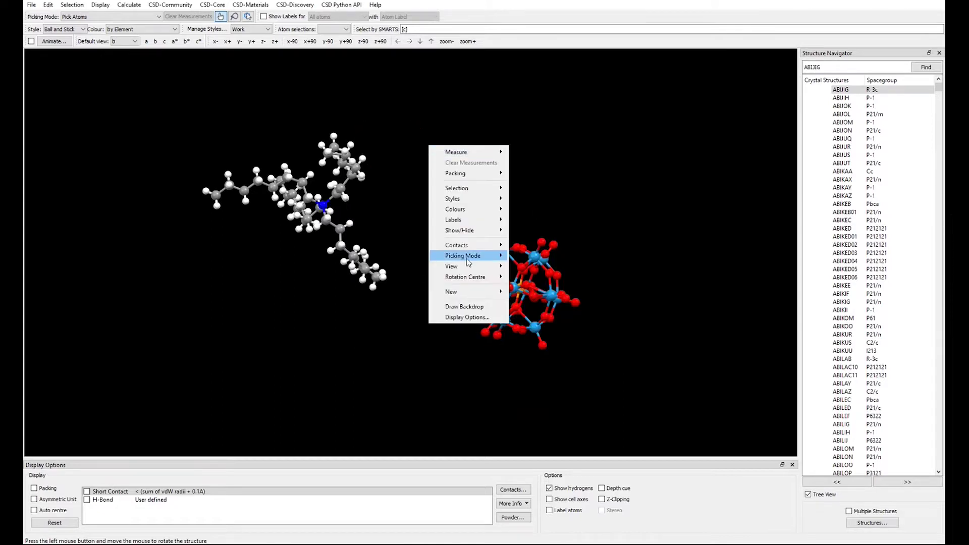
{"action": "left_click", "coordinate": [467, 317]}
{"action": "left_click", "coordinate": [508, 228]}
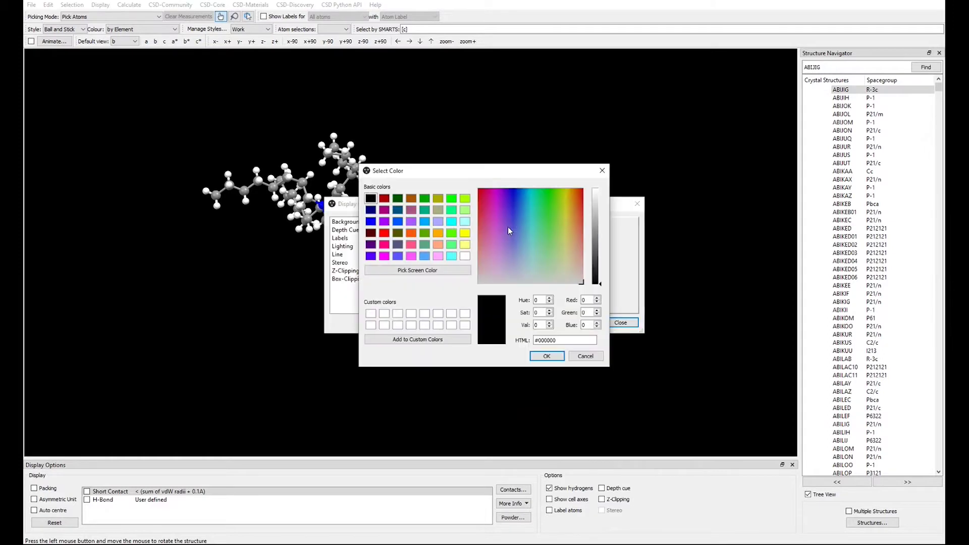
{"action": "left_click", "coordinate": [465, 256]}
{"action": "left_click", "coordinate": [547, 356]}
{"action": "left_click", "coordinate": [620, 323]}
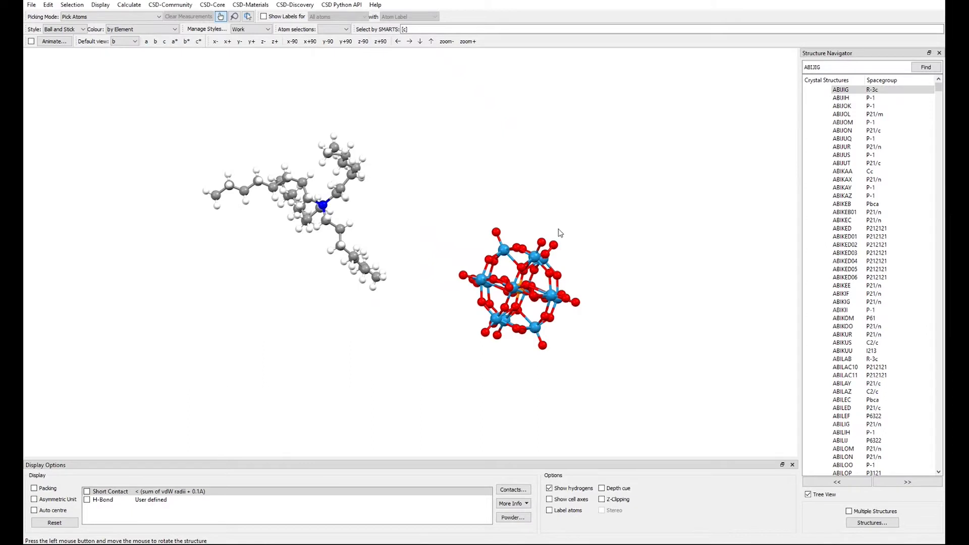
{"action": "left_click", "coordinate": [250, 31]}
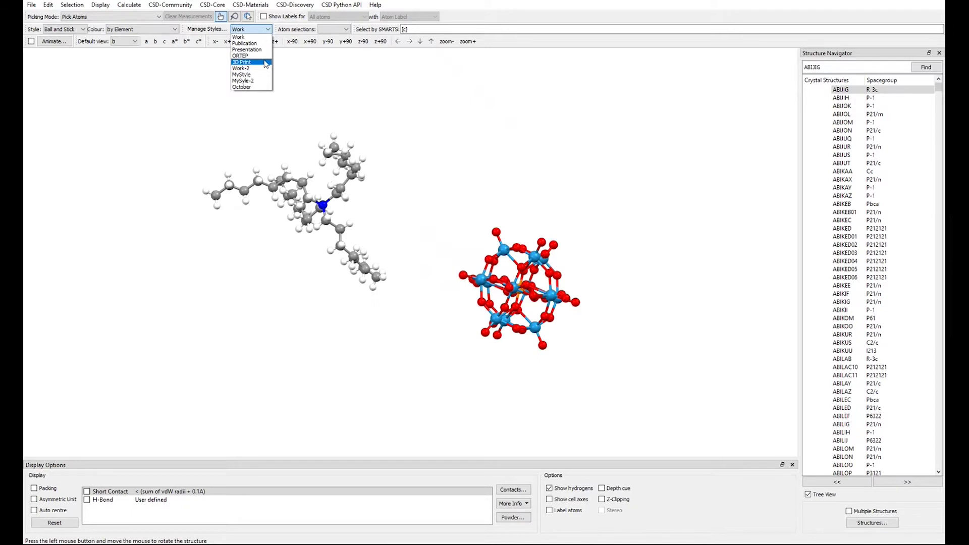
{"action": "left_click", "coordinate": [259, 35]}
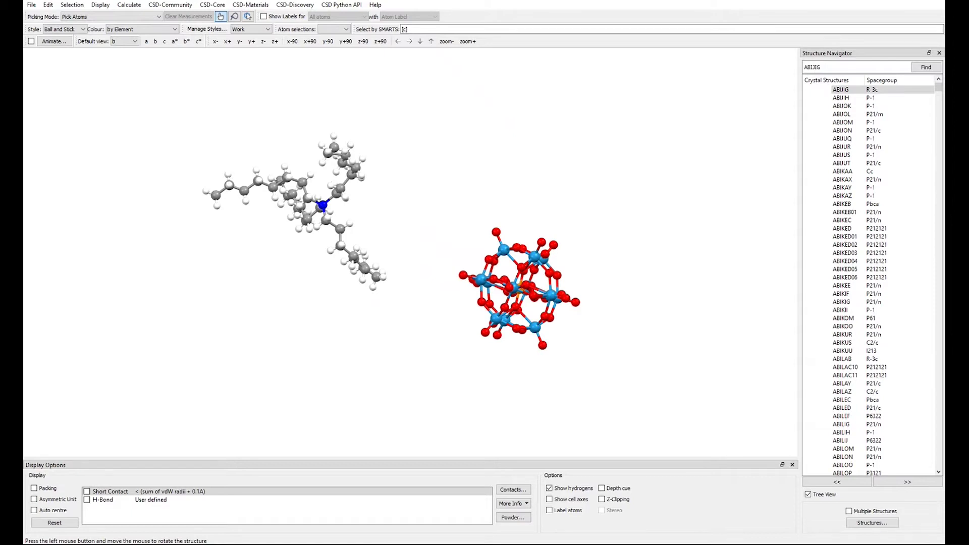
In the Style Manager, copy the Publication style under the name 'December'.
{"action": "left_click", "coordinate": [217, 30]}
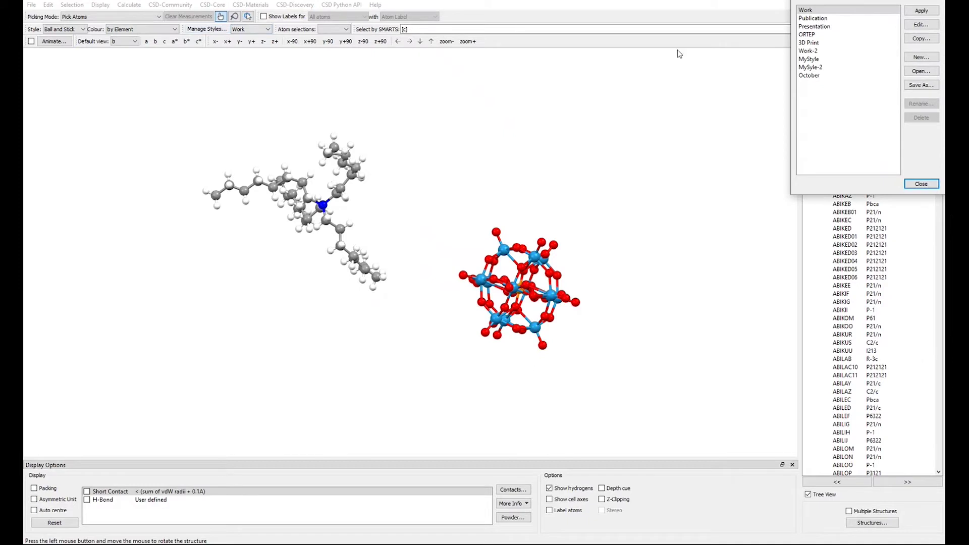
{"action": "left_click_drag", "start_coordinate": [875, 1], "coordinate": [666, 66]}
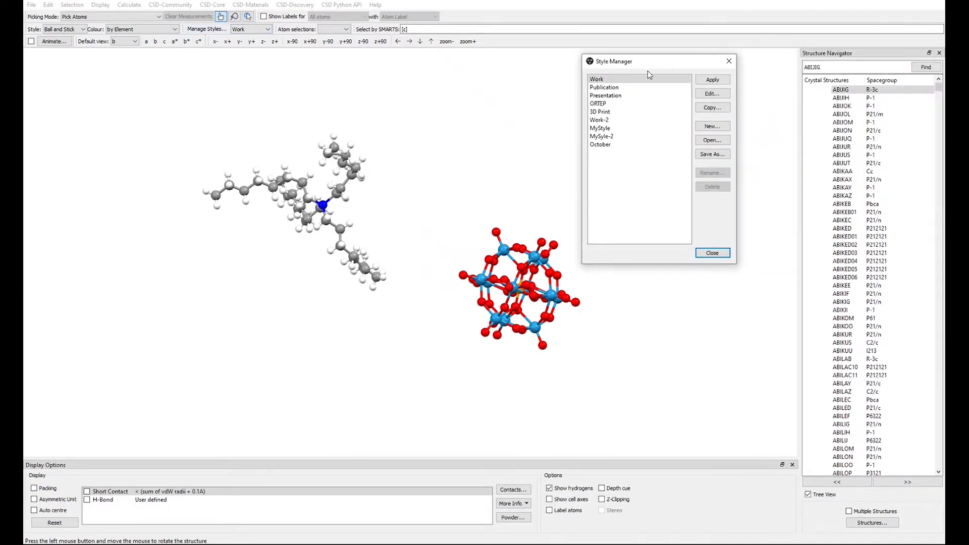
{"action": "left_click", "coordinate": [615, 88]}
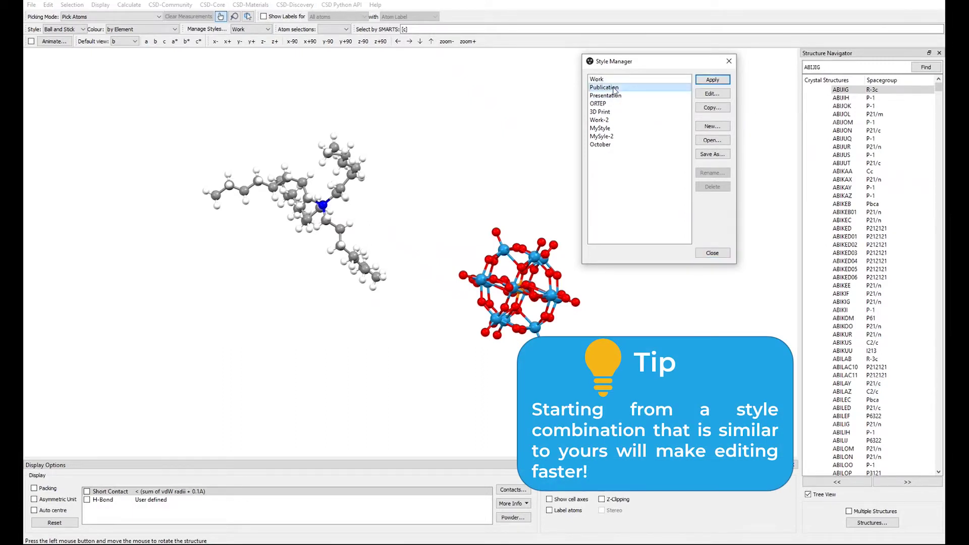
{"action": "left_click", "coordinate": [720, 110]}
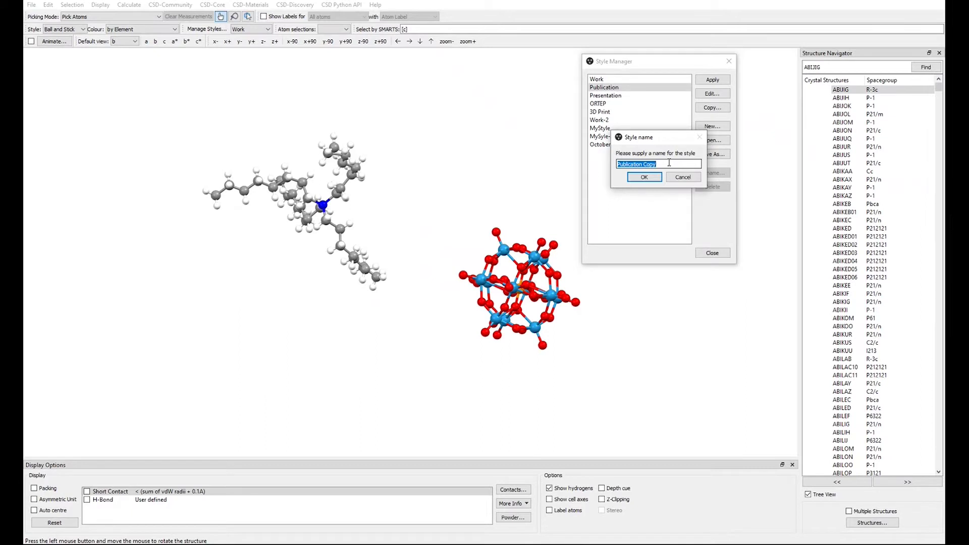
{"action": "type", "text": "December"}
Confirm the December name, select December and open its Style Settings.
{"action": "left_click", "coordinate": [644, 177]}
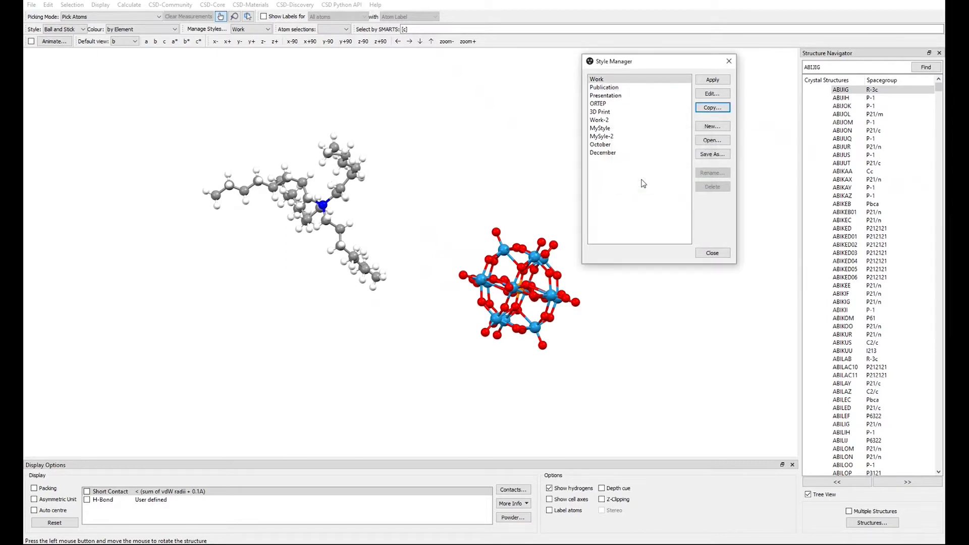
{"action": "left_click", "coordinate": [609, 153]}
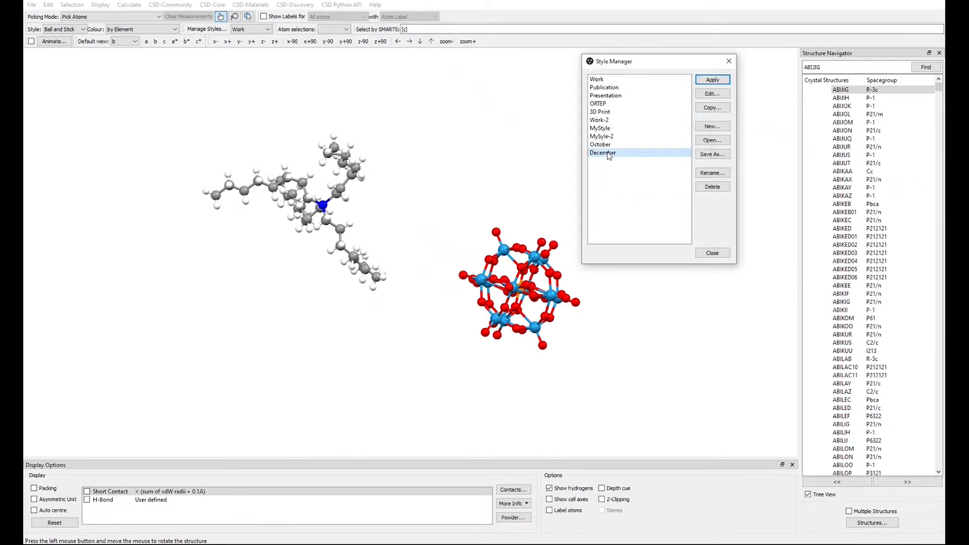
{"action": "left_click", "coordinate": [712, 94]}
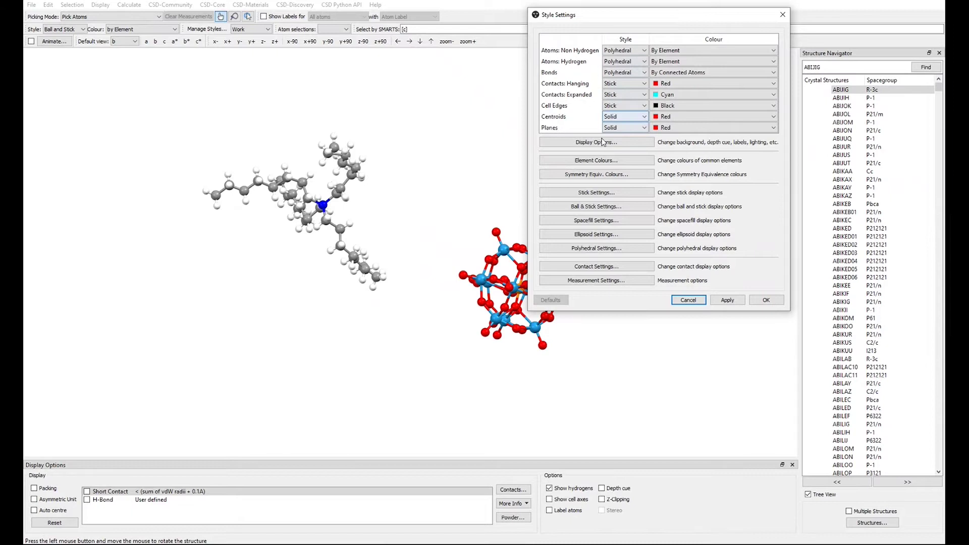
Give the December style a single dark grey background (Val 50, #323232) and apply it.
{"action": "left_click", "coordinate": [603, 143]}
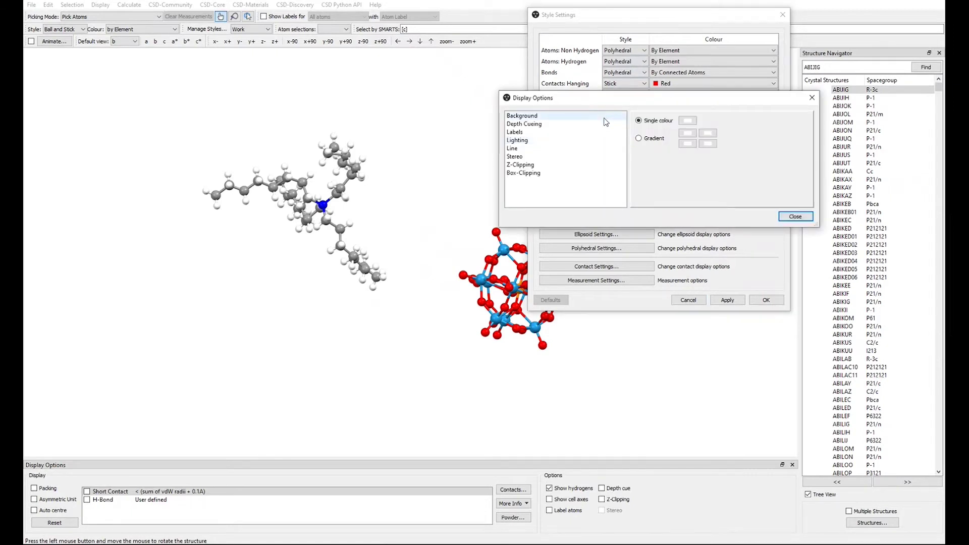
{"action": "left_click", "coordinate": [691, 121]}
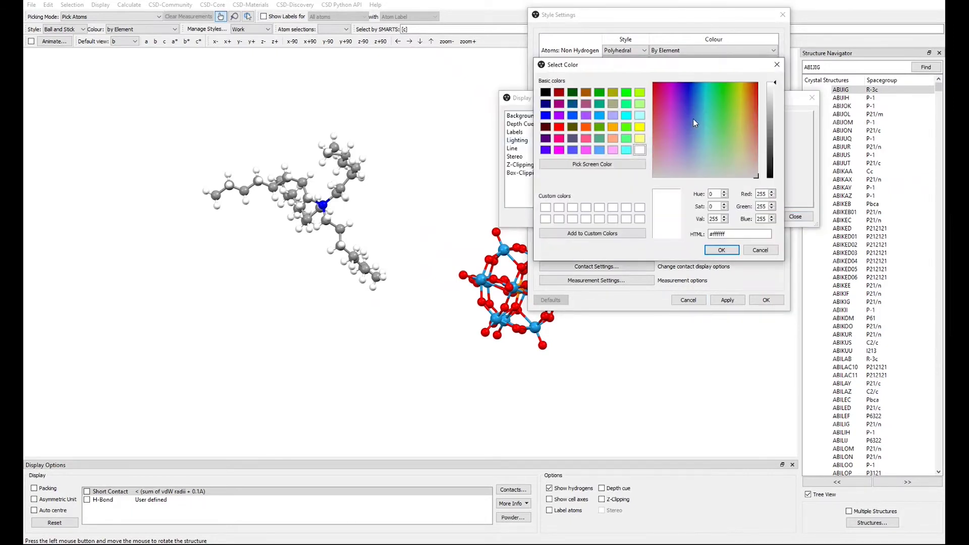
{"action": "left_click", "coordinate": [772, 163]}
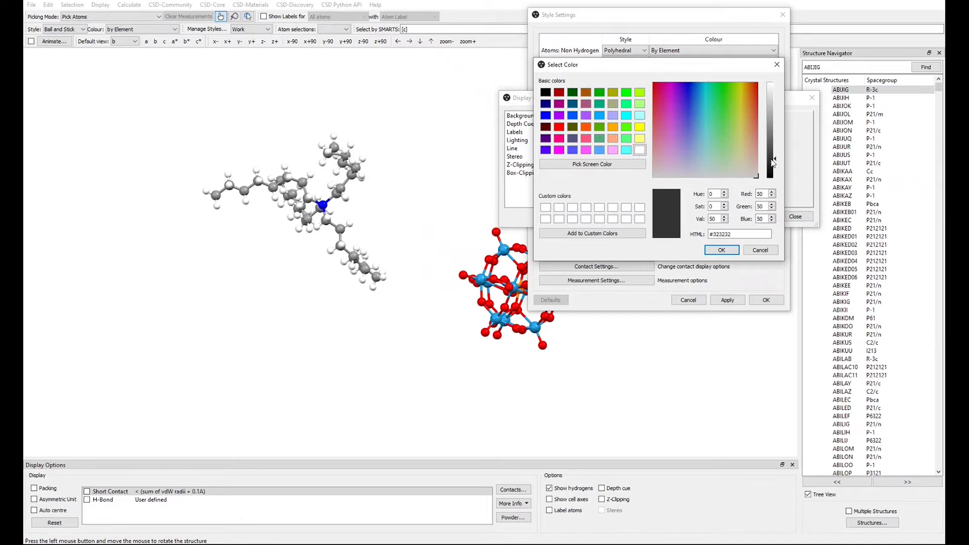
{"action": "left_click", "coordinate": [722, 250]}
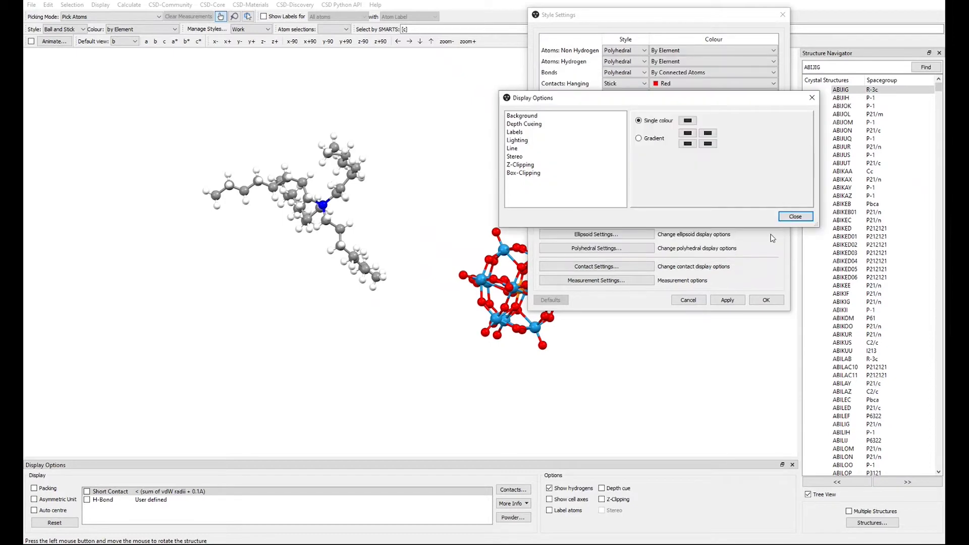
{"action": "left_click", "coordinate": [791, 216]}
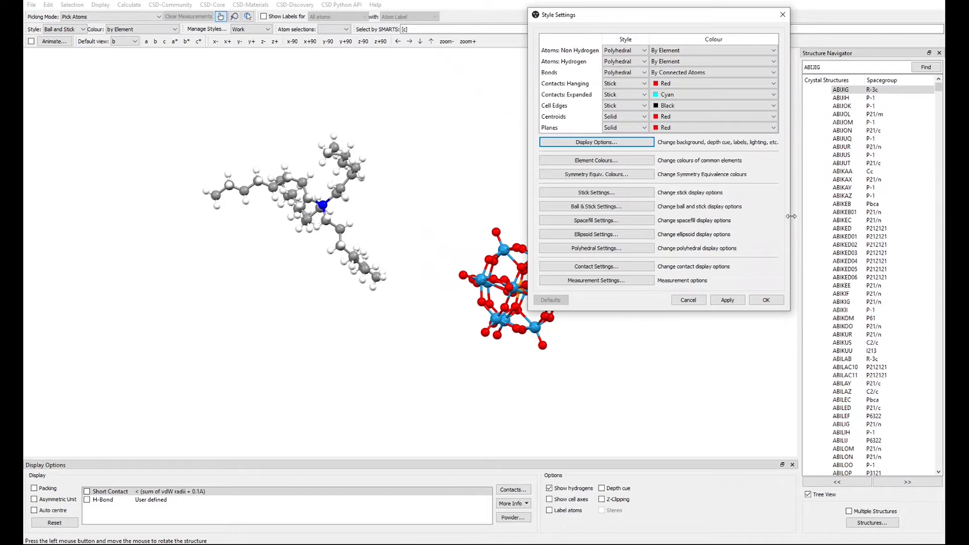
{"action": "left_click", "coordinate": [728, 301]}
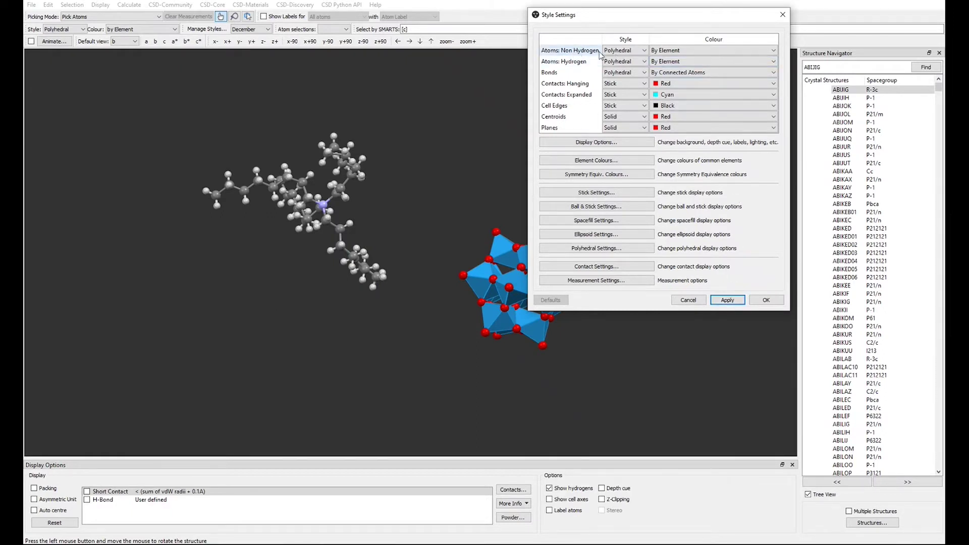
Set the hydrogen atom style to Stick, leaving non-hydrogen atoms Polyhedral.
{"action": "left_click", "coordinate": [625, 51]}
{"action": "left_click", "coordinate": [637, 96]}
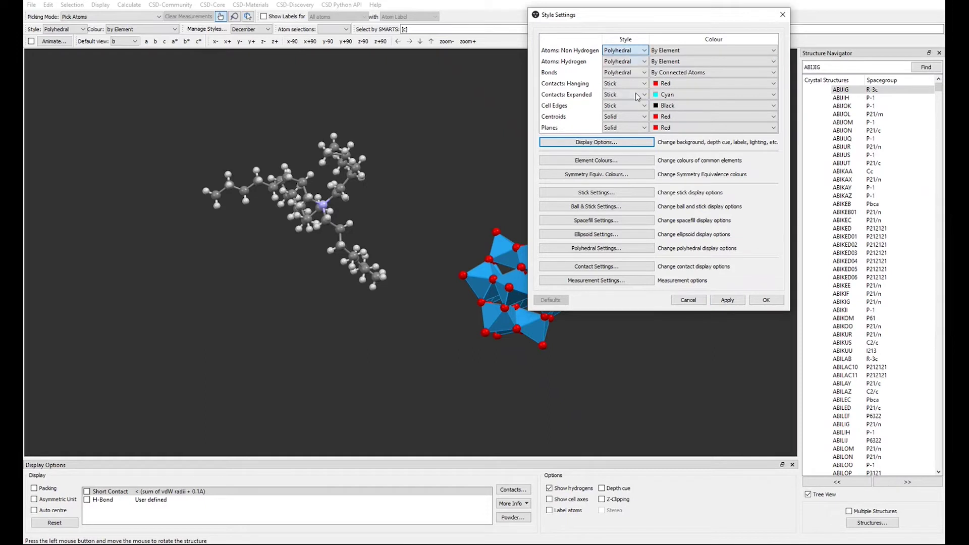
{"action": "left_click", "coordinate": [629, 61]}
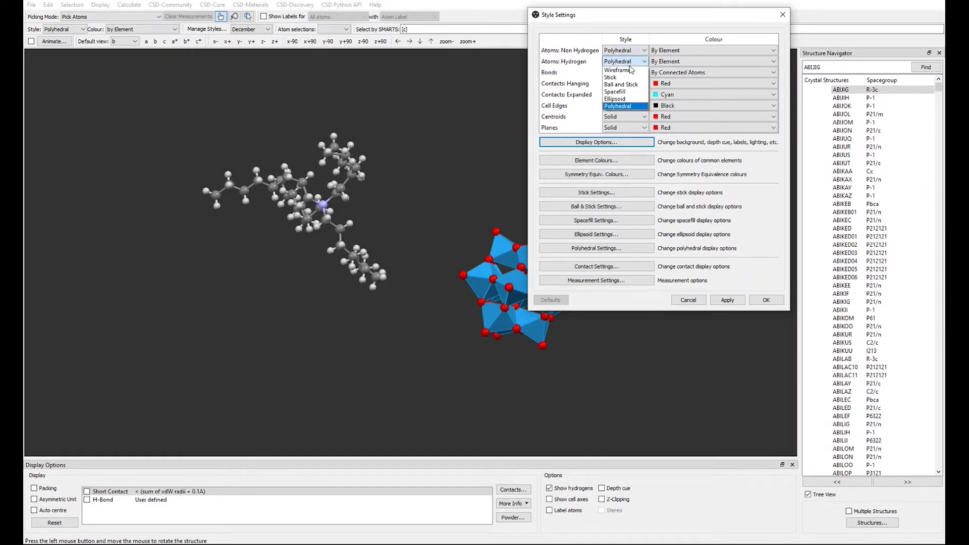
{"action": "left_click", "coordinate": [631, 79]}
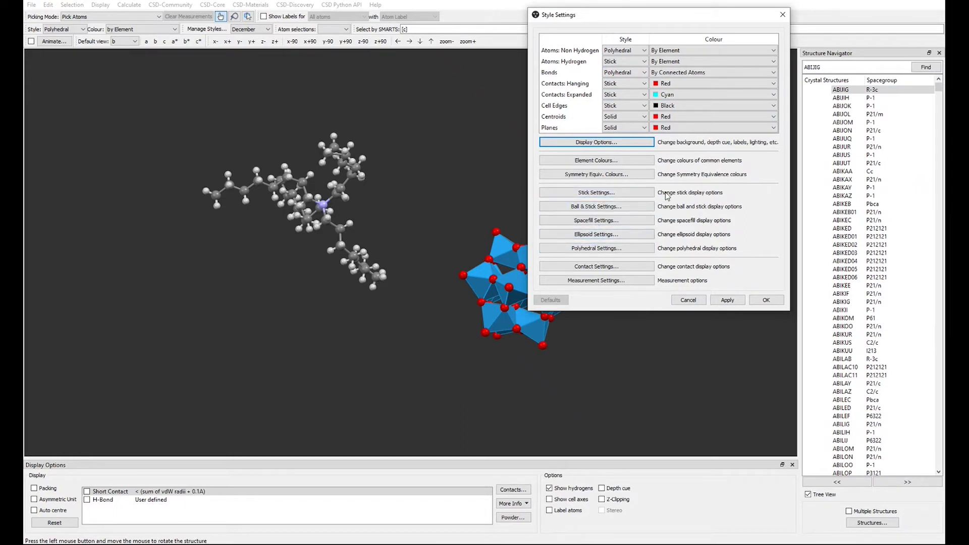
Recolour carbon dark green with RGB 0, 85, 0.
{"action": "left_click", "coordinate": [627, 161]}
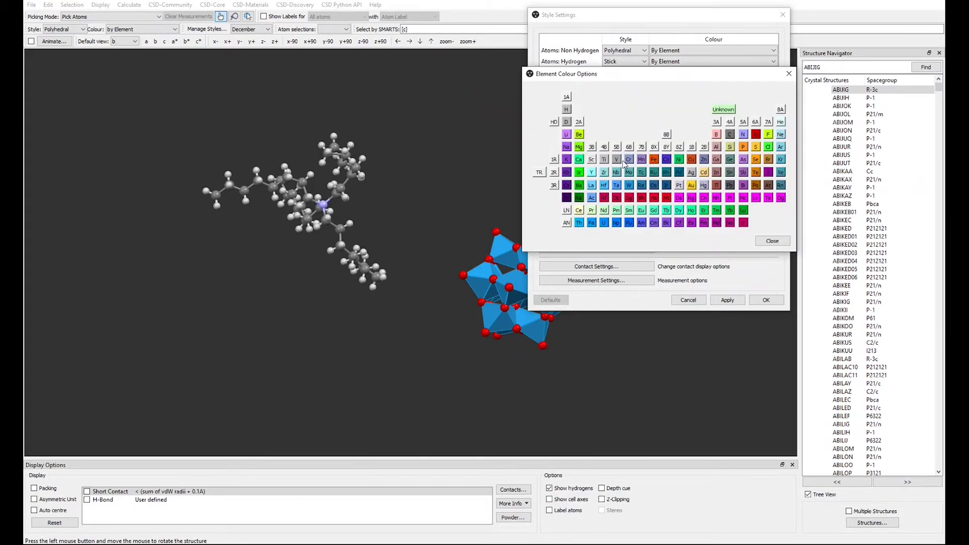
{"action": "left_click", "coordinate": [731, 134]}
{"action": "double_click", "coordinate": [761, 194]}
{"action": "type", "text": "0"}
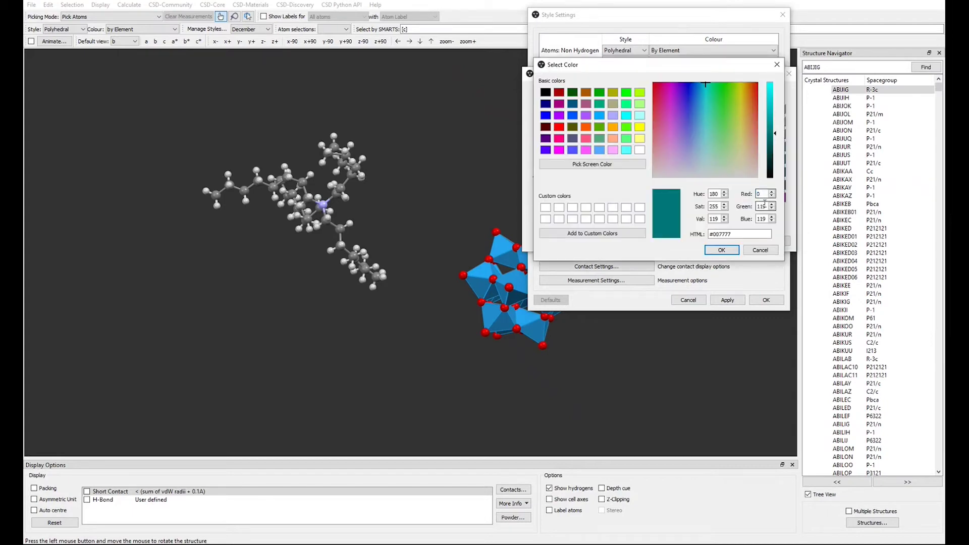
{"action": "double_click", "coordinate": [761, 207]}
{"action": "type", "text": "85"}
{"action": "double_click", "coordinate": [761, 219]}
{"action": "type", "text": "0"}
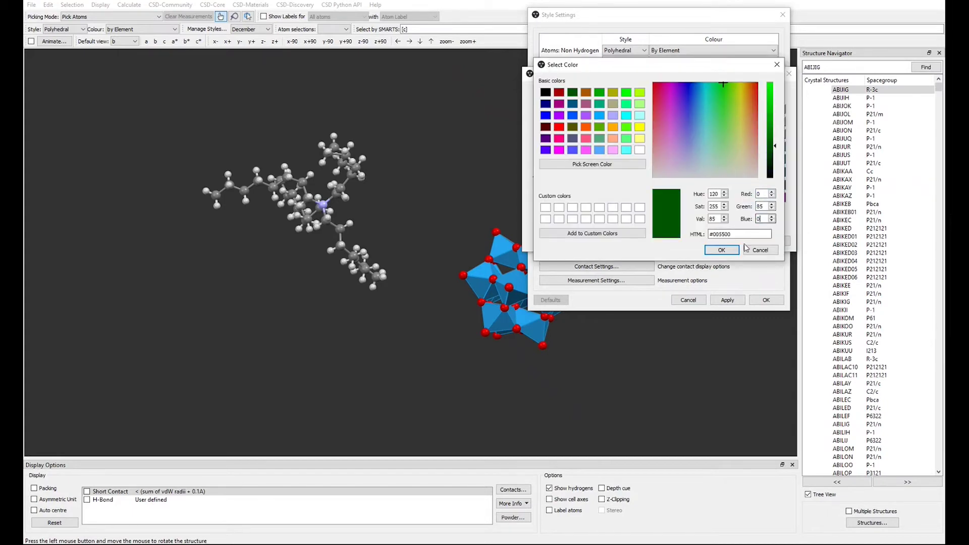
{"action": "left_click", "coordinate": [722, 250]}
Give another element a light blue colour with red 0 and green 170.
{"action": "left_click", "coordinate": [744, 158]}
{"action": "double_click", "coordinate": [762, 194]}
{"action": "type", "text": "0"}
{"action": "double_click", "coordinate": [761, 206]}
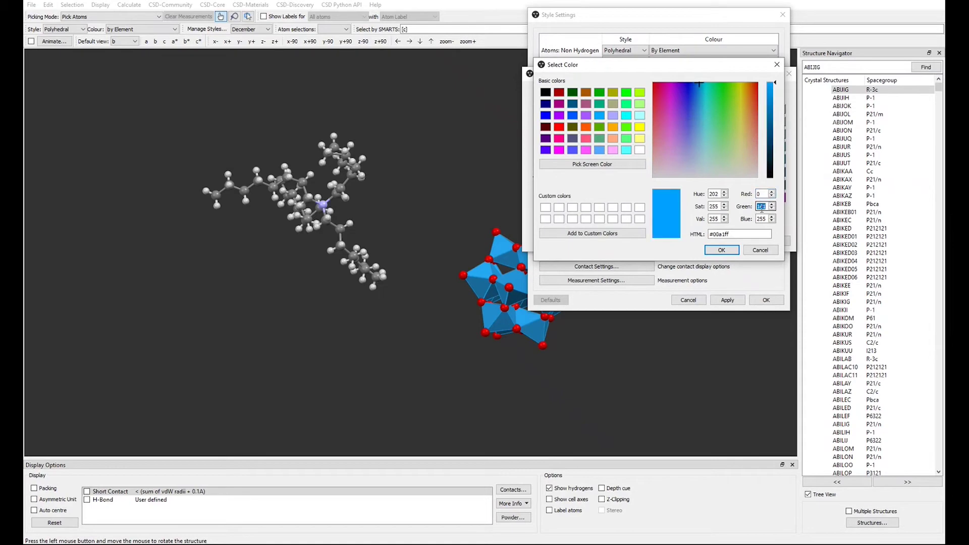
{"action": "type", "text": "170"}
{"action": "double_click", "coordinate": [761, 218]}
{"action": "left_click", "coordinate": [722, 250]}
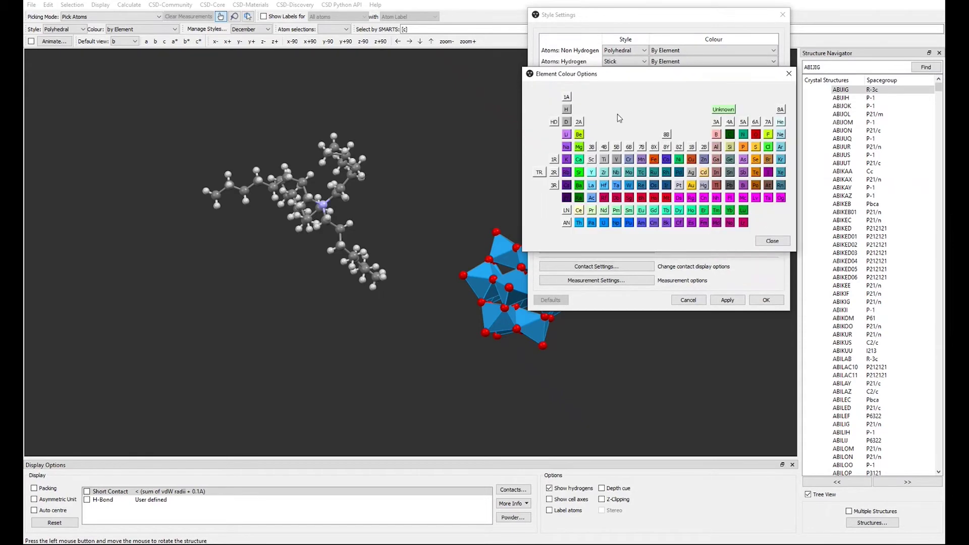
Recolour hydrogen yellow with RGB 255, 255, 0.
{"action": "left_click", "coordinate": [565, 112]}
{"action": "double_click", "coordinate": [761, 194]}
{"action": "type", "text": "255"}
{"action": "double_click", "coordinate": [761, 206]}
{"action": "type", "text": "255"}
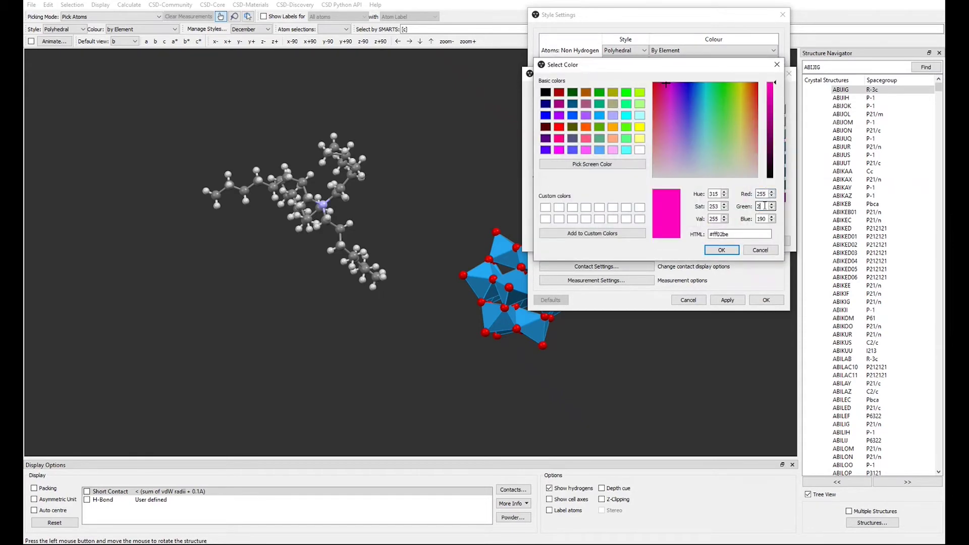
{"action": "double_click", "coordinate": [762, 218]}
{"action": "type", "text": "0"}
{"action": "left_click", "coordinate": [722, 250]}
Set another element to pink (RGB 255, 51, 153) and close the element colours.
{"action": "left_click", "coordinate": [604, 160]}
{"action": "double_click", "coordinate": [762, 194]}
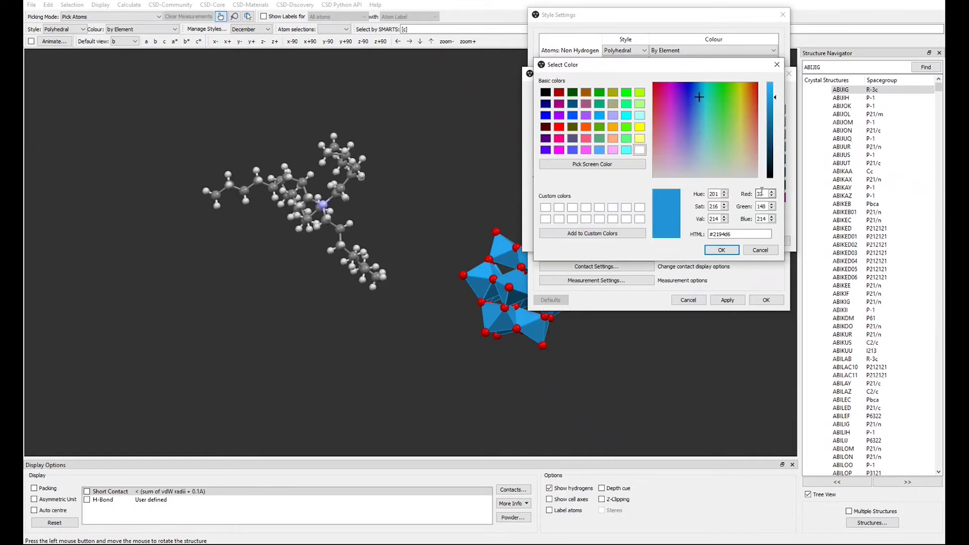
{"action": "type", "text": "255"}
{"action": "double_click", "coordinate": [760, 206]}
{"action": "type", "text": "51"}
{"action": "double_click", "coordinate": [761, 219]}
{"action": "type", "text": "153"}
{"action": "left_click", "coordinate": [727, 251]}
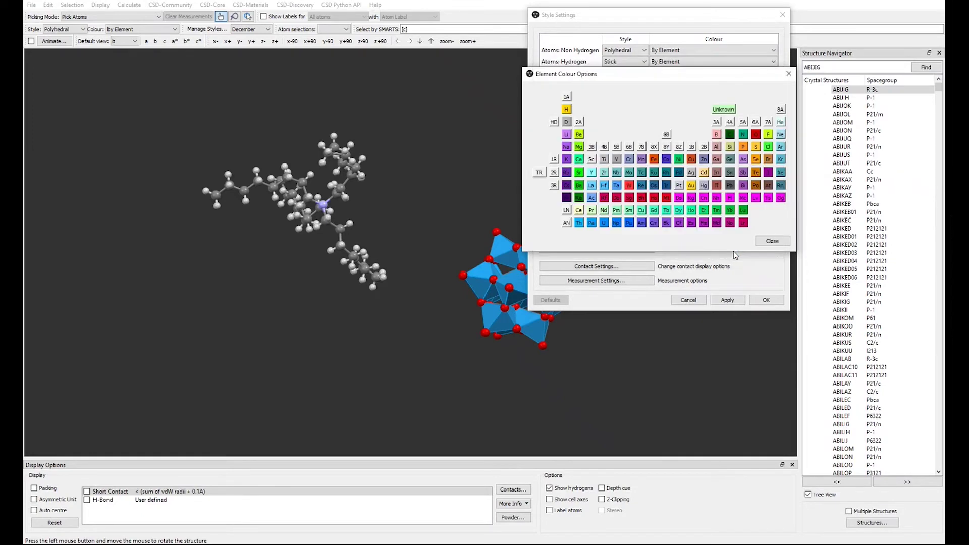
{"action": "left_click", "coordinate": [770, 246]}
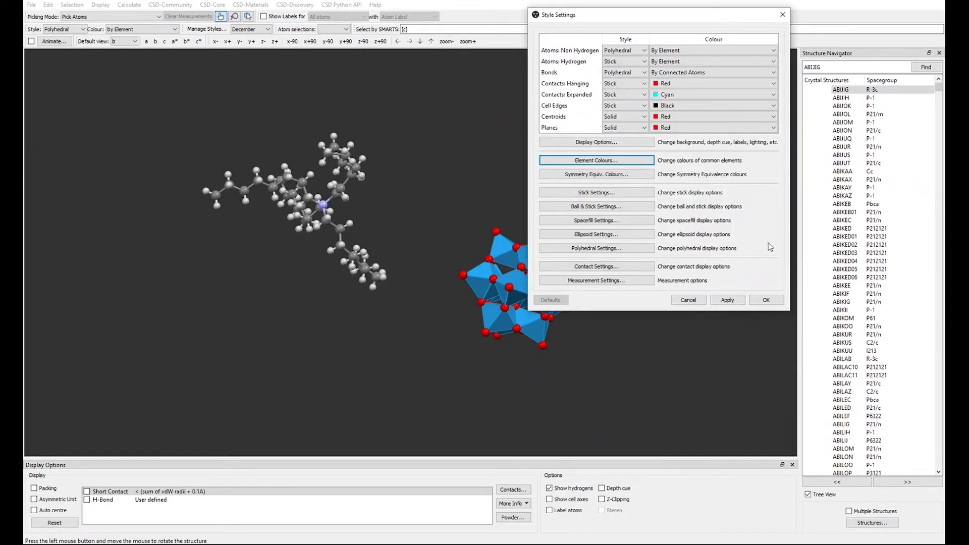
Apply the finished December style to ABIJIG and close the Style Manager.
{"action": "left_click", "coordinate": [726, 300]}
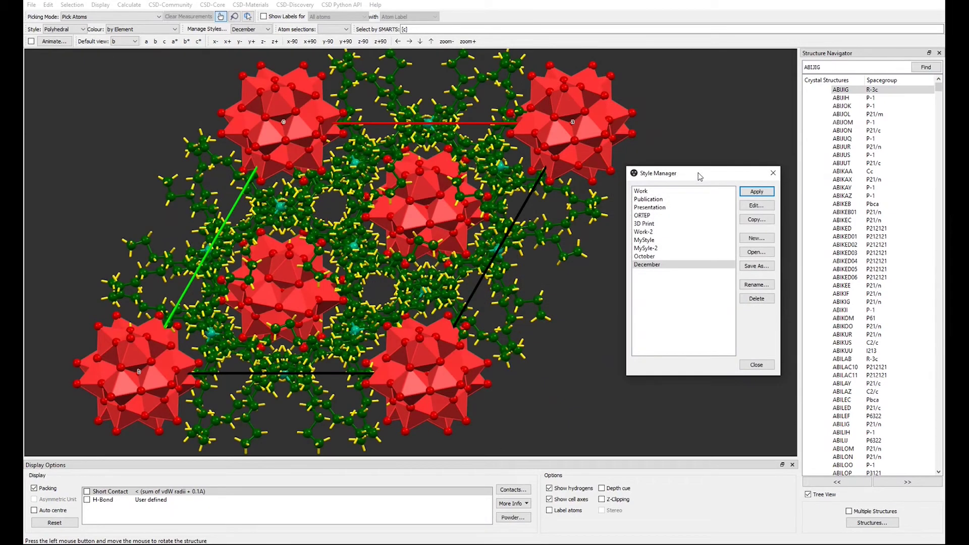
{"action": "left_click", "coordinate": [773, 172]}
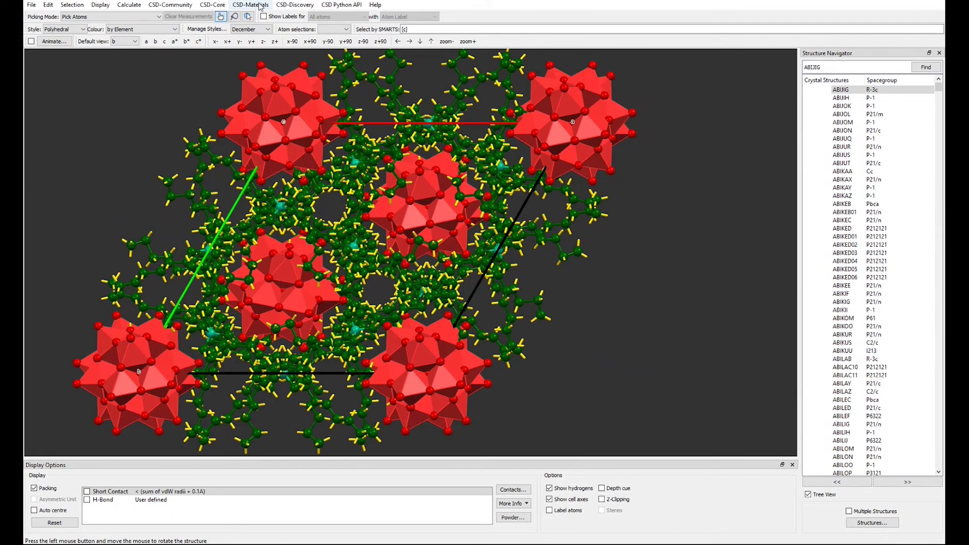
Export the December style as December.msd into the Downloads folder.
{"action": "left_click", "coordinate": [206, 29]}
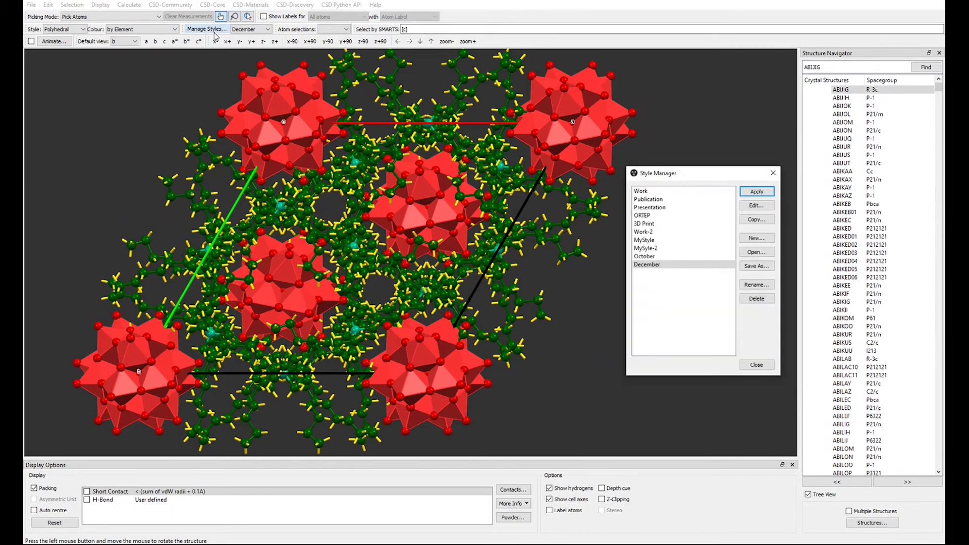
{"action": "left_click", "coordinate": [665, 266]}
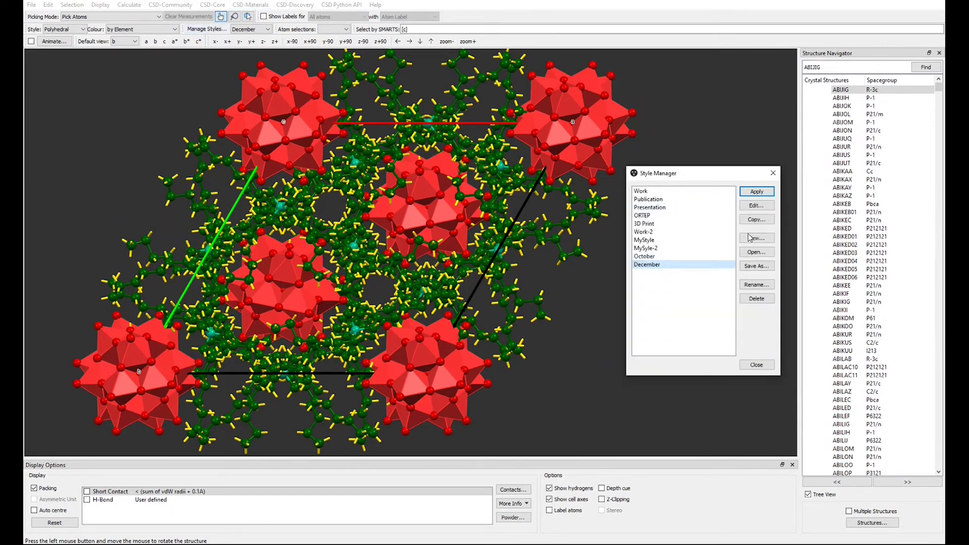
{"action": "left_click", "coordinate": [757, 266]}
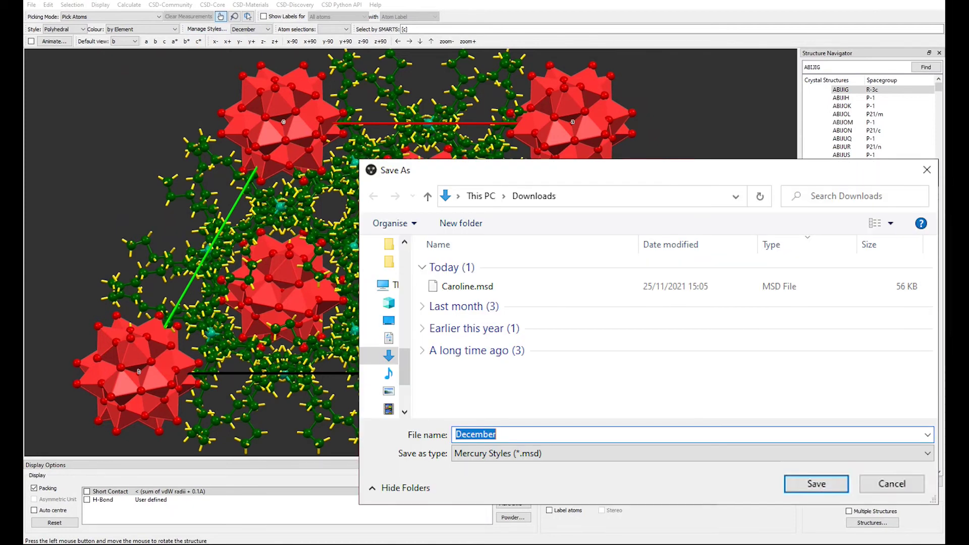
{"action": "left_click", "coordinate": [817, 483]}
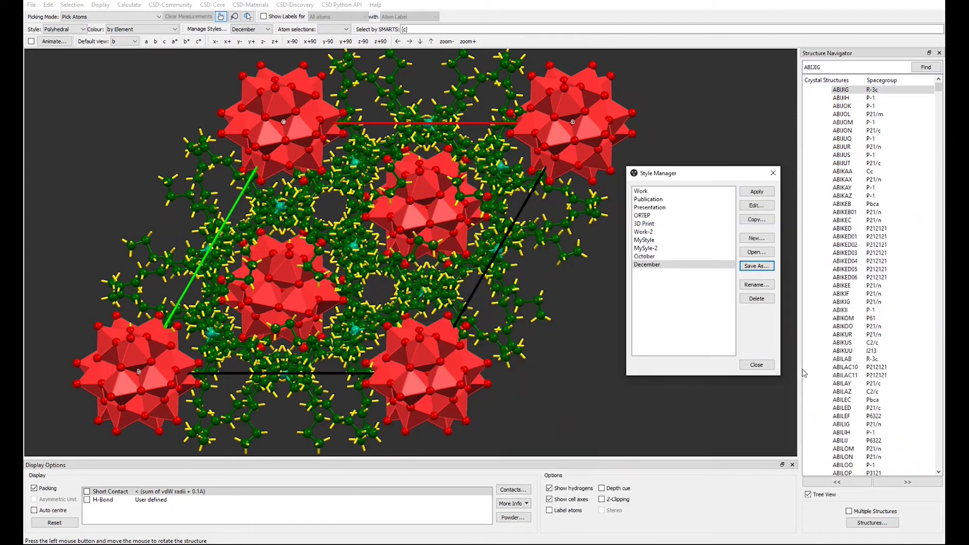
Import Caroline.msd from Downloads and apply the Caroline style to ABIJIG.
{"action": "left_click", "coordinate": [762, 255]}
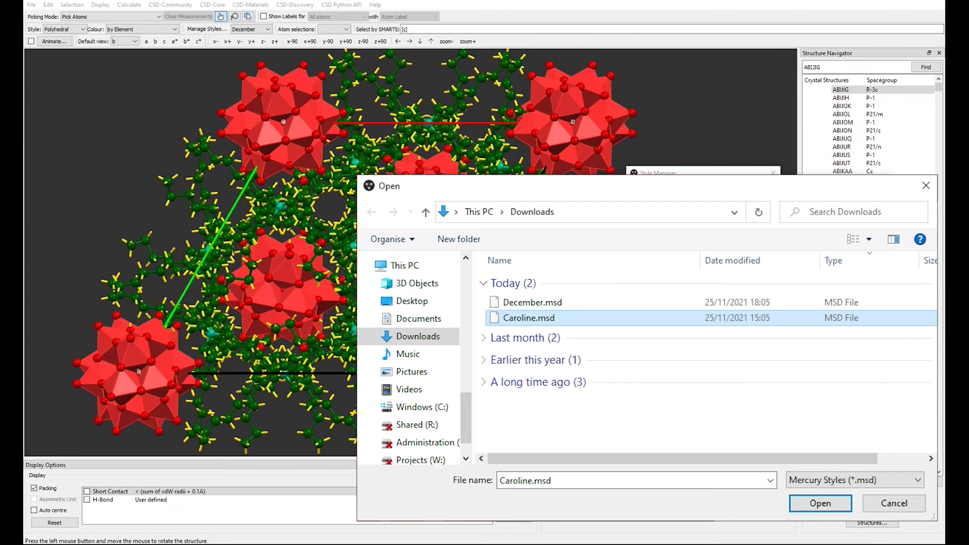
{"action": "left_click", "coordinate": [820, 503]}
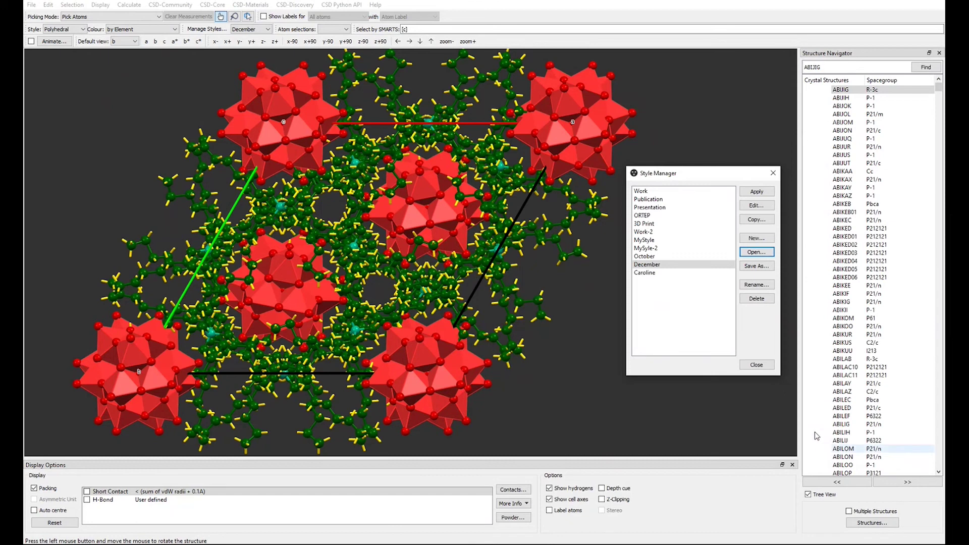
{"action": "left_click", "coordinate": [654, 274]}
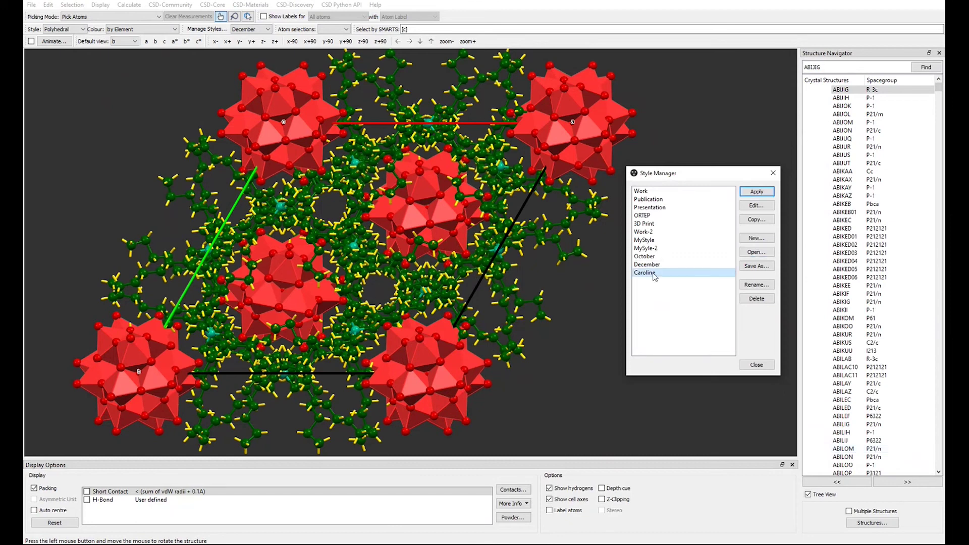
{"action": "left_click", "coordinate": [757, 193]}
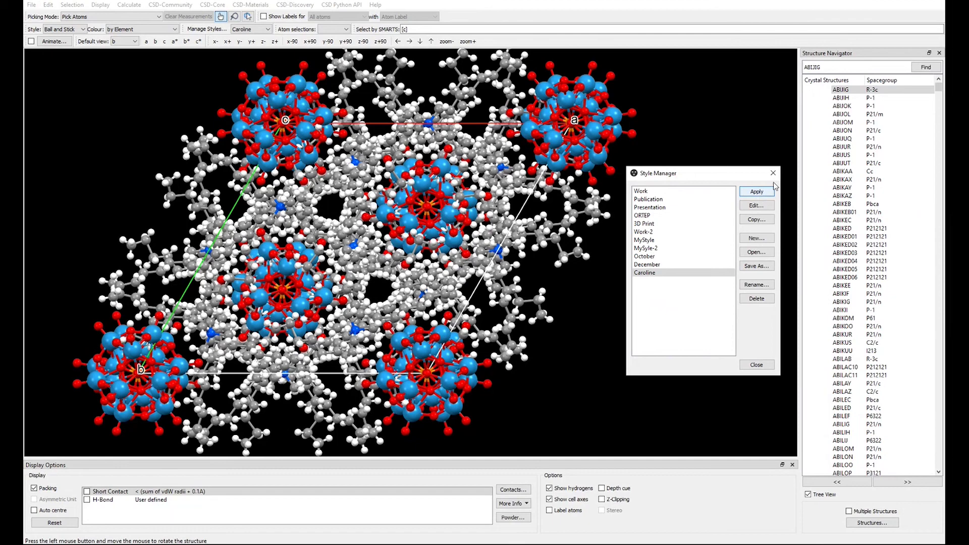
Close Style Manager and select the December style from the styles list.
{"action": "left_click", "coordinate": [773, 174]}
{"action": "left_click", "coordinate": [251, 29]}
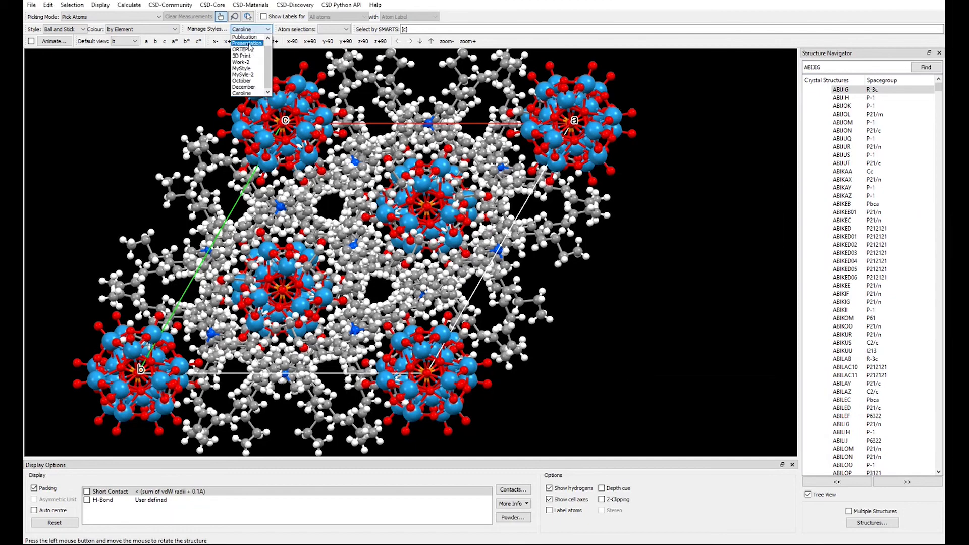
{"action": "left_click", "coordinate": [249, 89]}
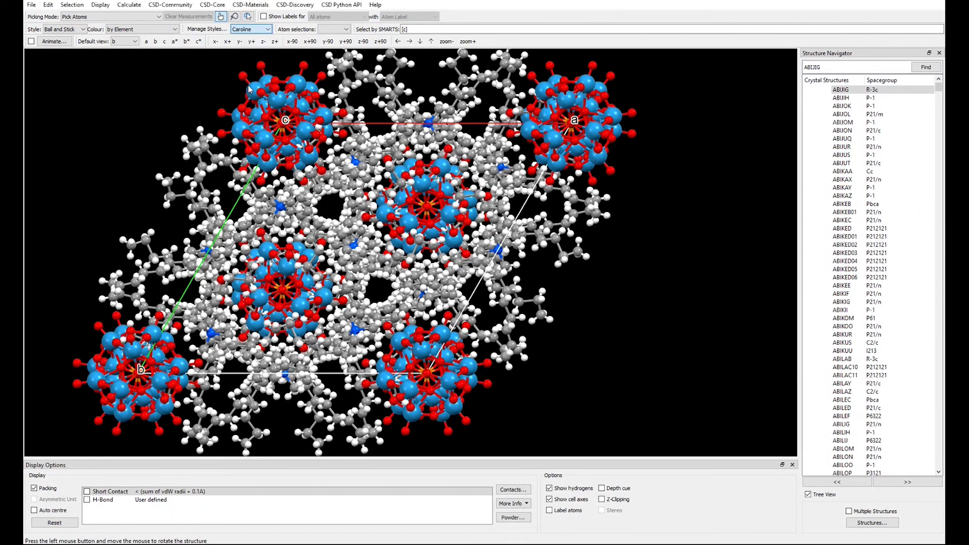